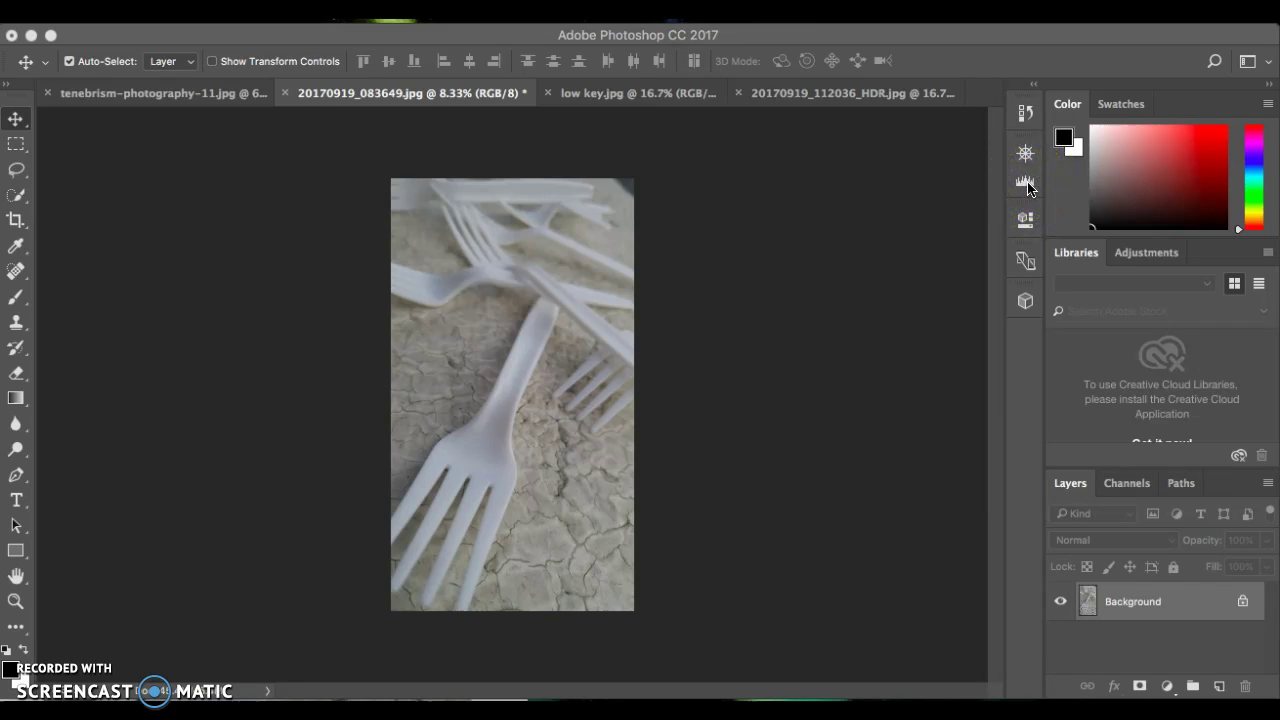
Add a Black & White adjustment layer to the forks photo and view its histogram.
left_click(1026, 184)
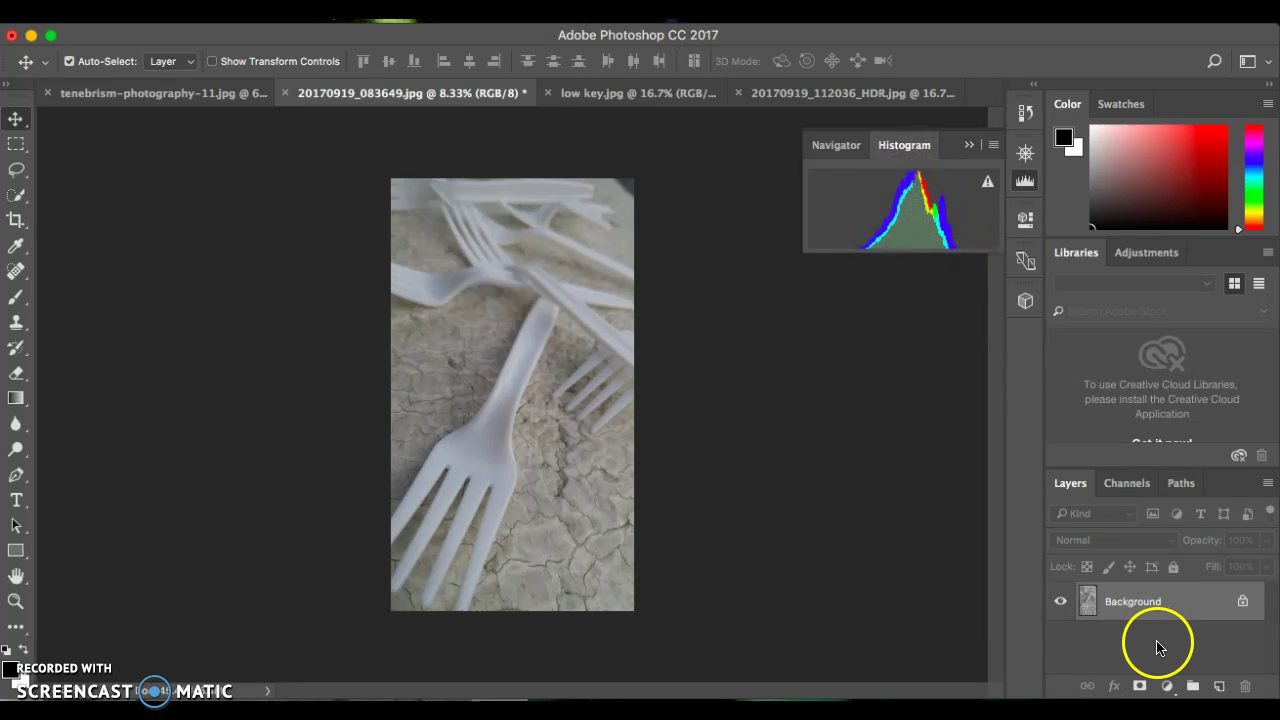
left_click(1166, 686)
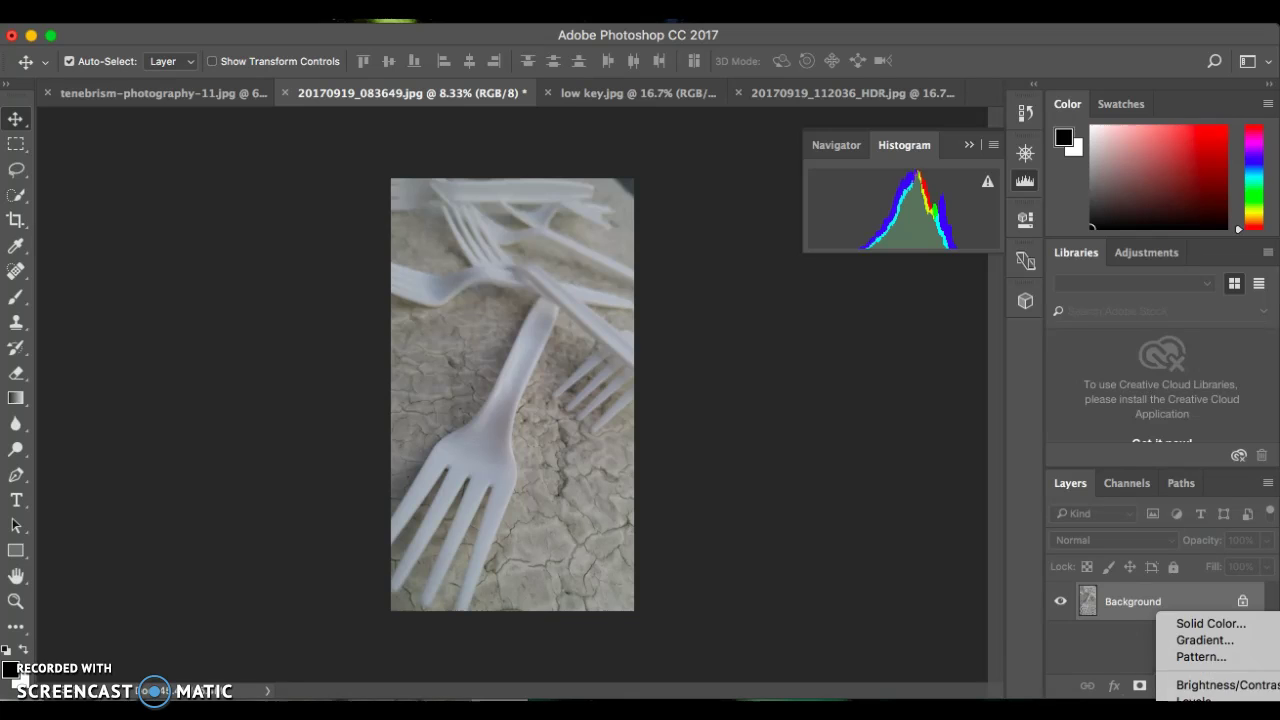
left_click(1215, 712)
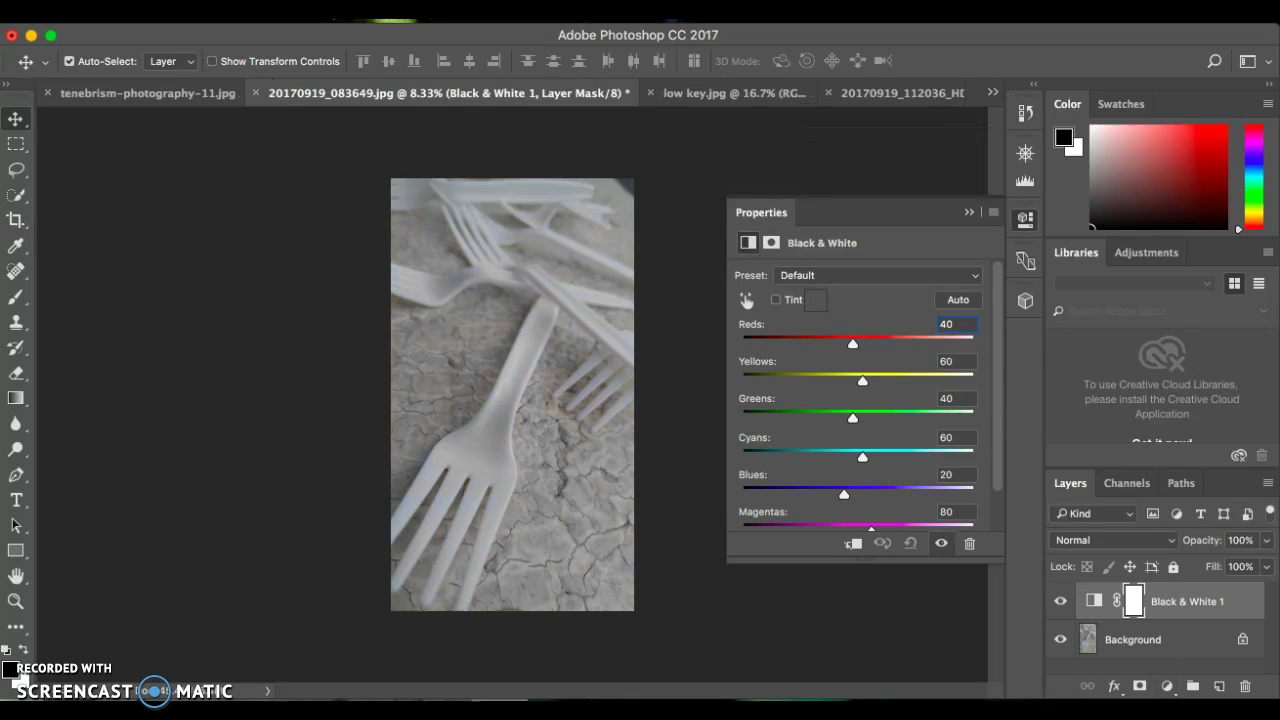
left_click(966, 213)
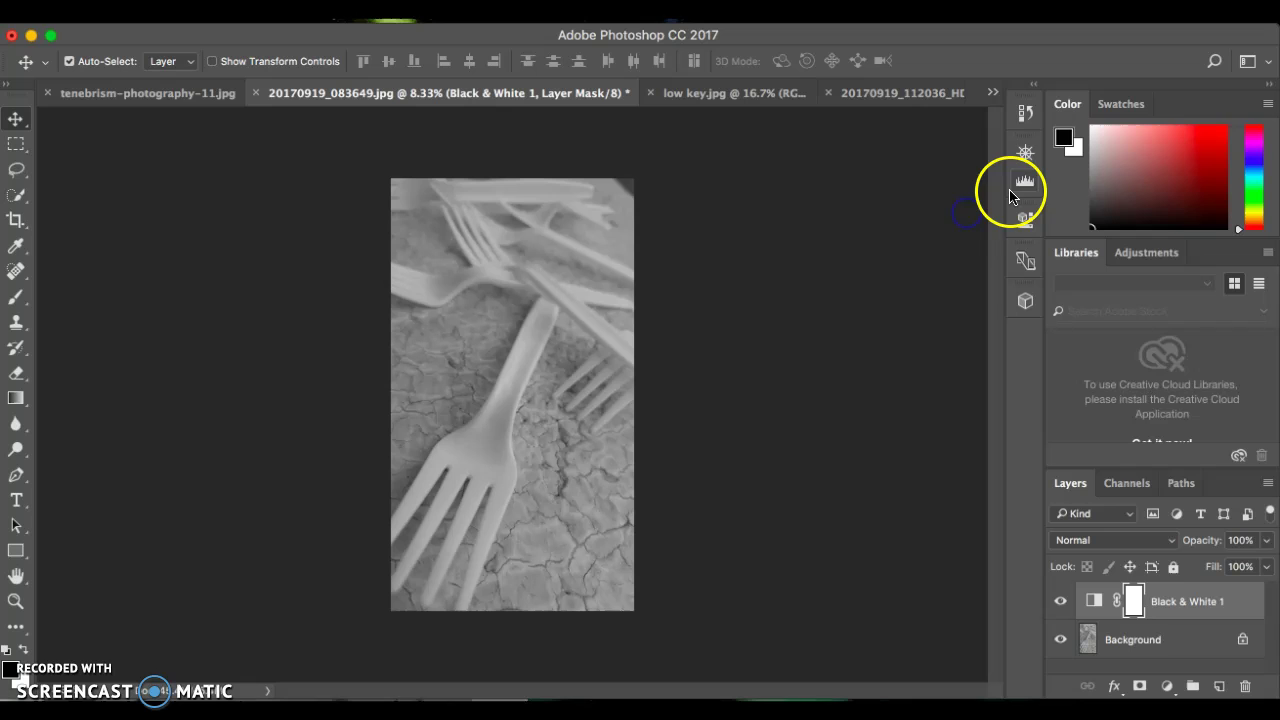
left_click(1022, 183)
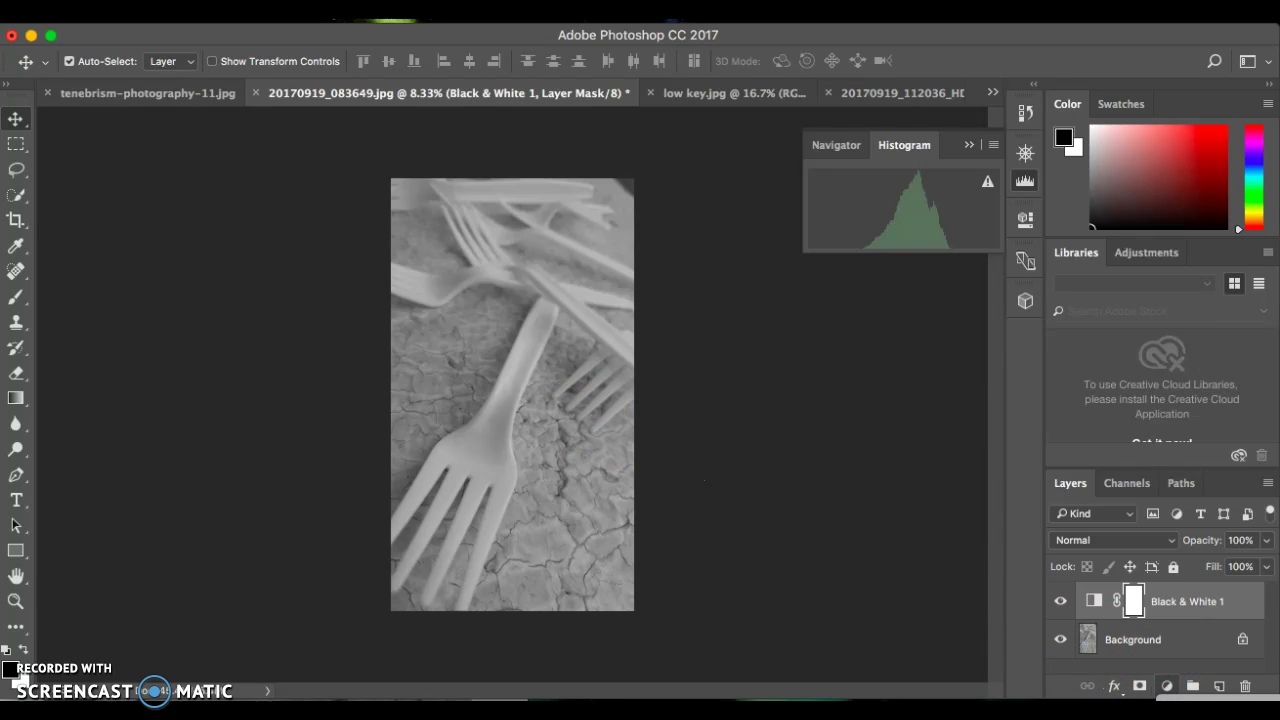
Add a Levels adjustment above Black & White 1 and test its input and output sliders.
left_click(1166, 686)
left_click(1205, 331)
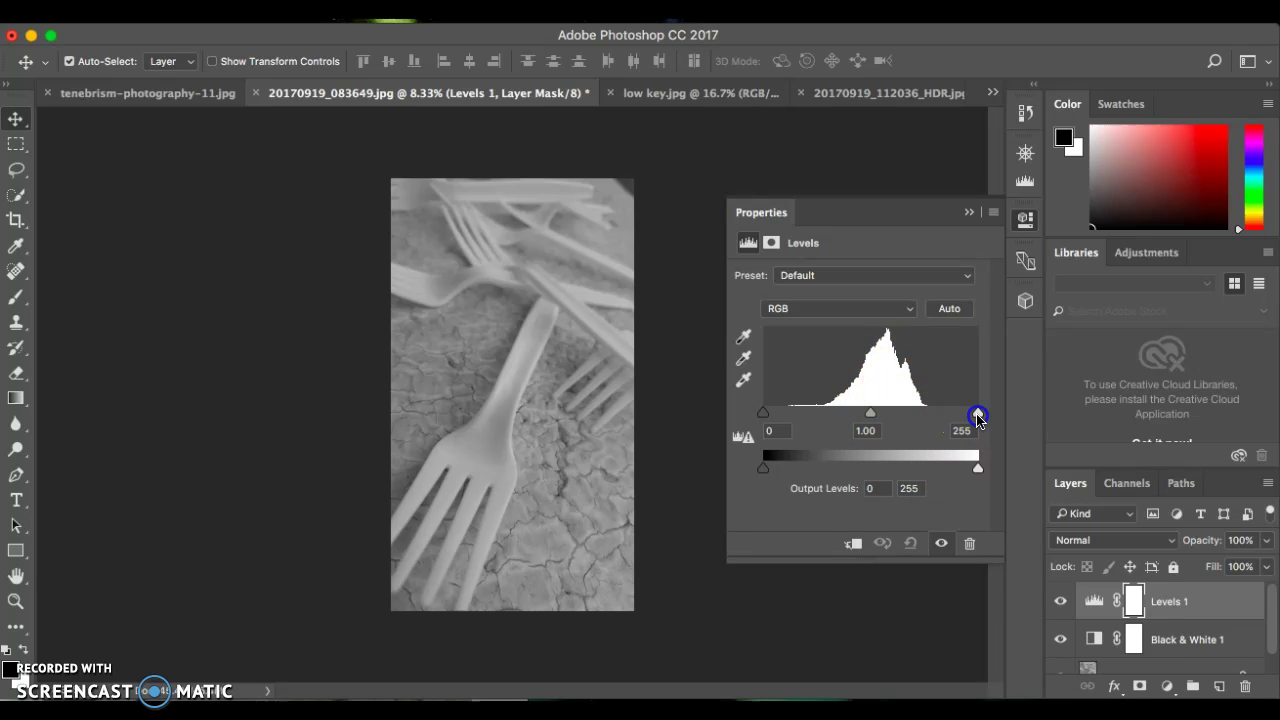
left_click_drag(978, 413, 903, 415)
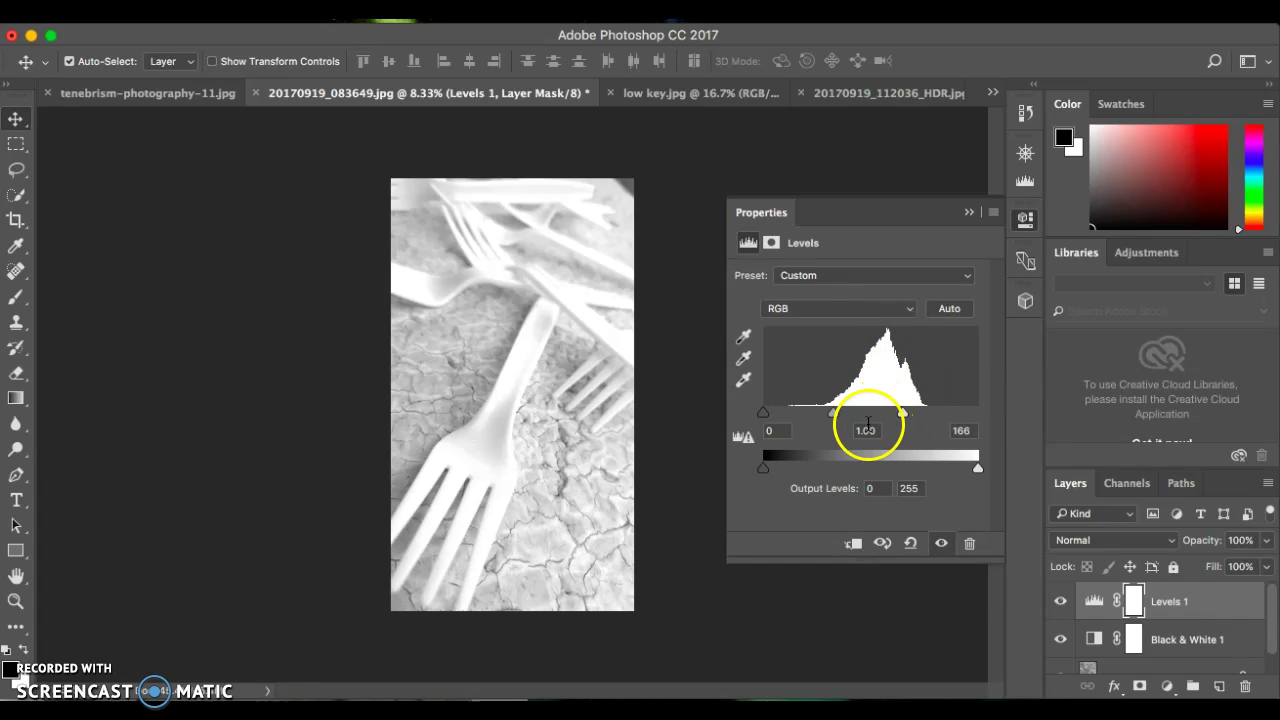
left_click_drag(902, 415, 975, 413)
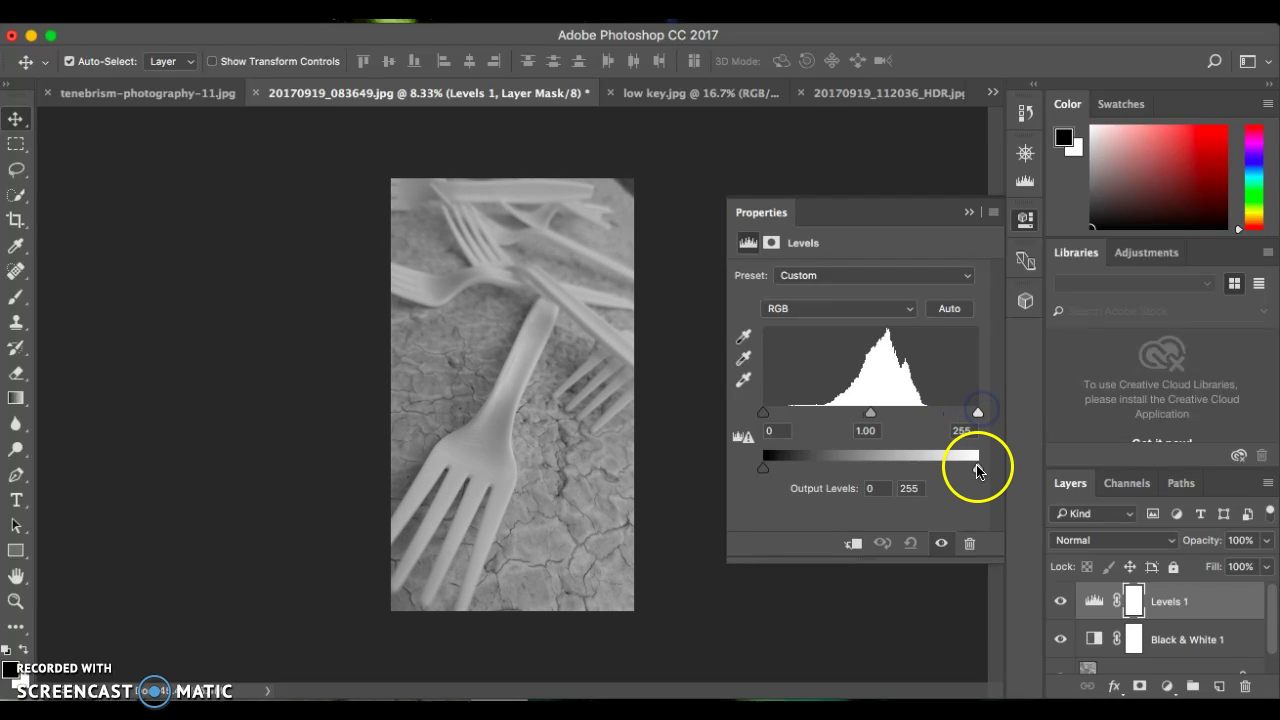
mouse_move(978, 472)
left_mouse_down()
mouse_move(923, 471)
mouse_move(985, 460)
left_mouse_up()
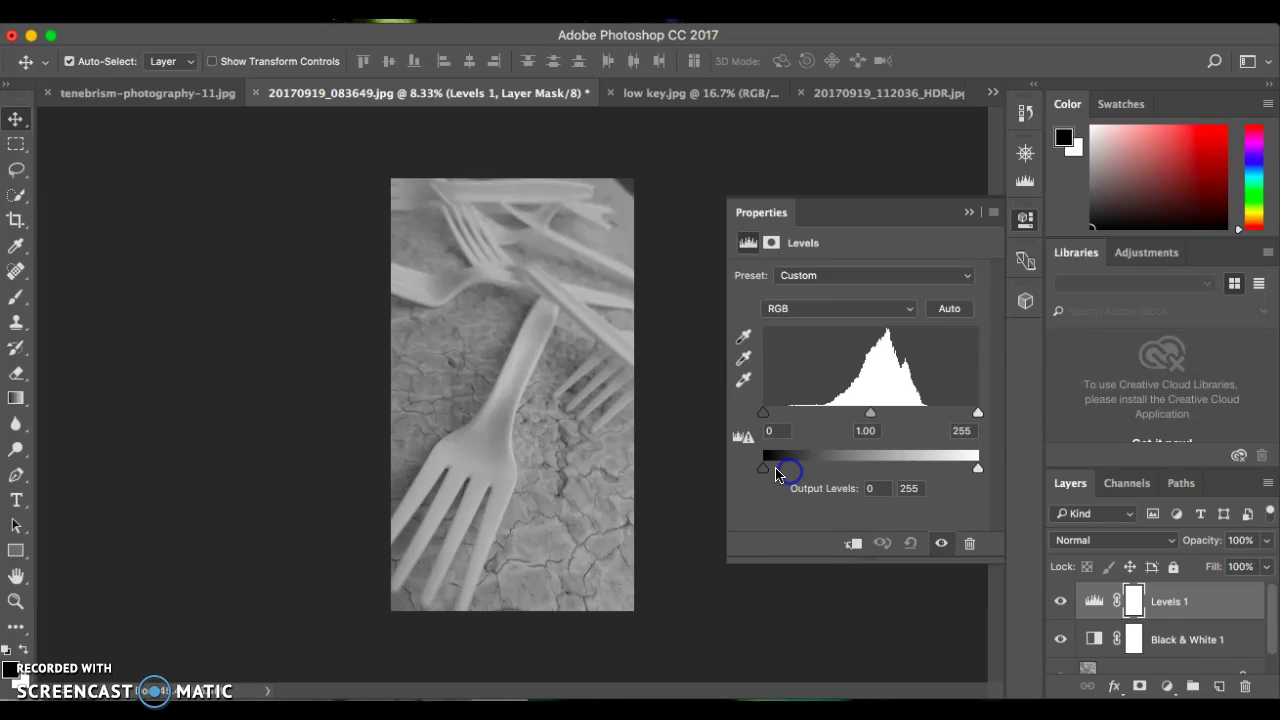
left_click_drag(761, 472, 820, 472)
Try the Lighter preset, reset Levels to Default, then raise output black to 41.
left_click(966, 275)
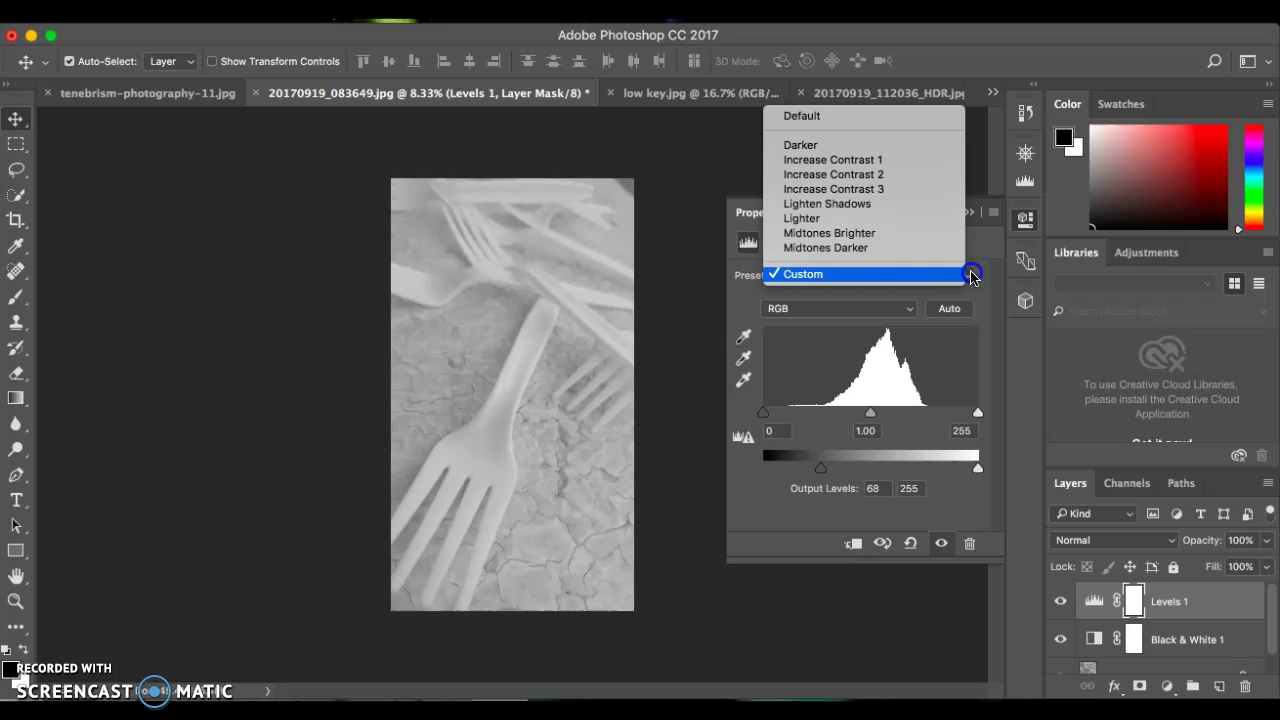
left_click(952, 224)
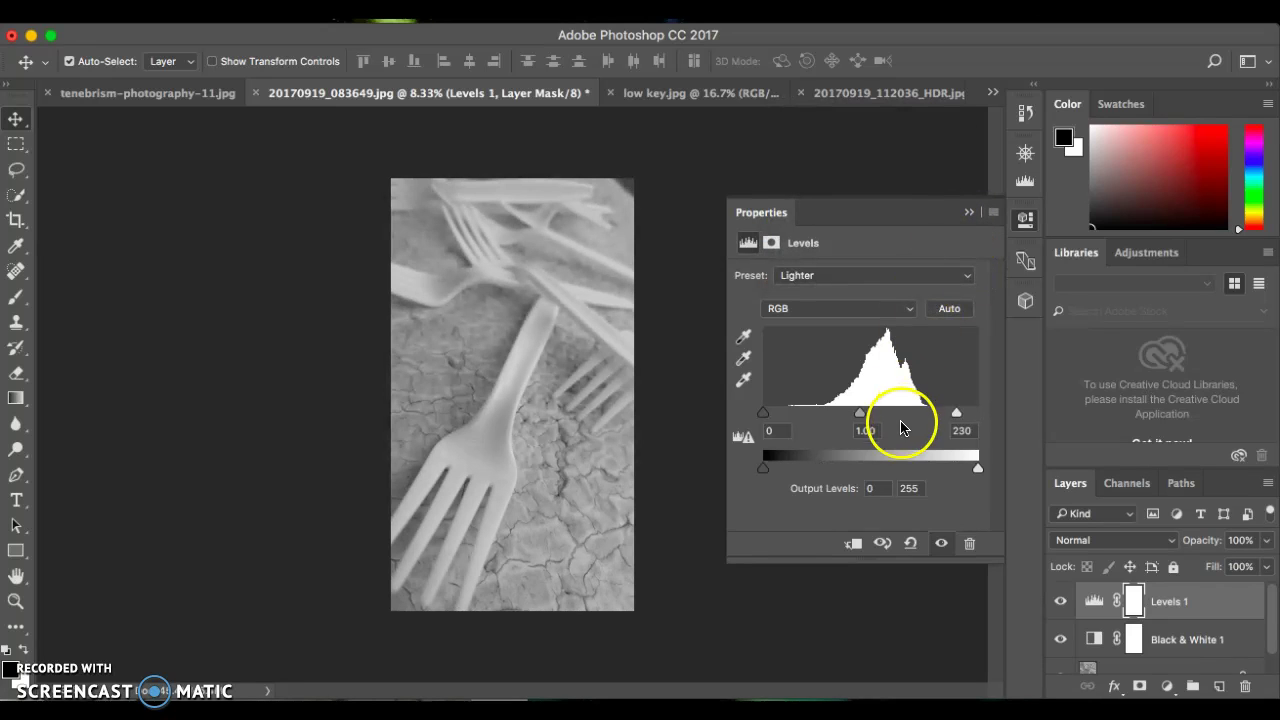
left_click(966, 280)
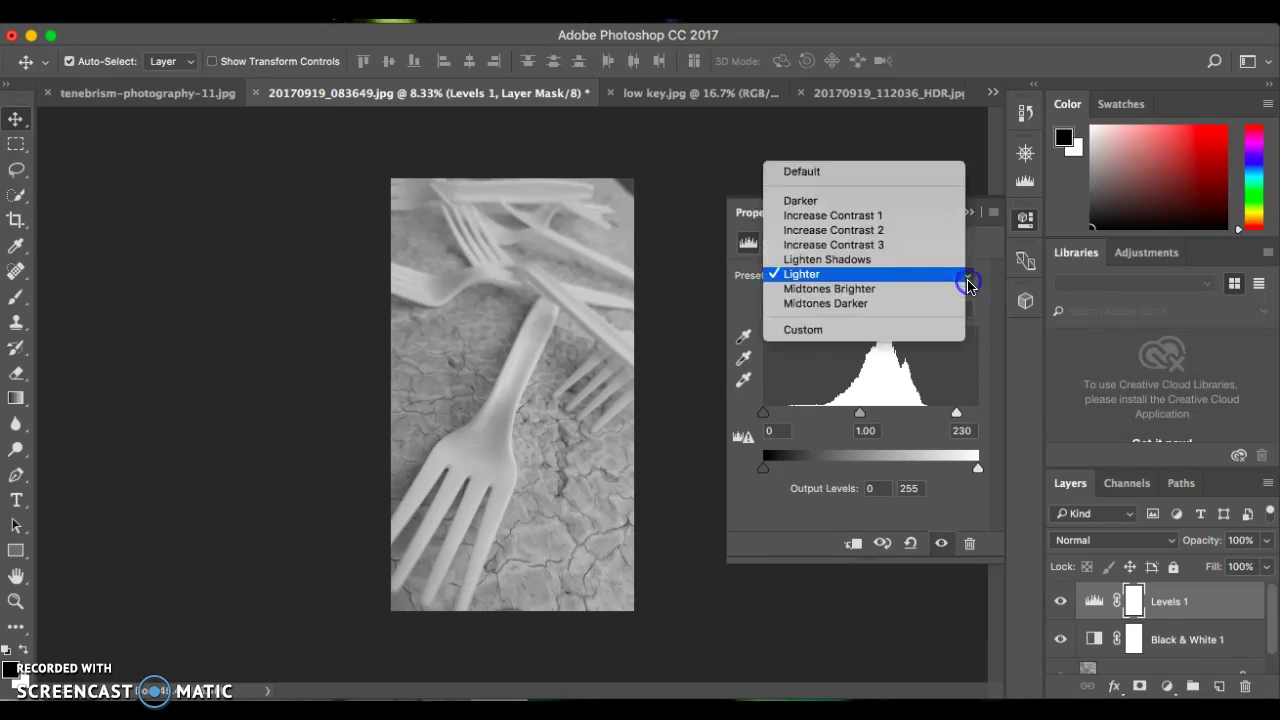
left_click(895, 173)
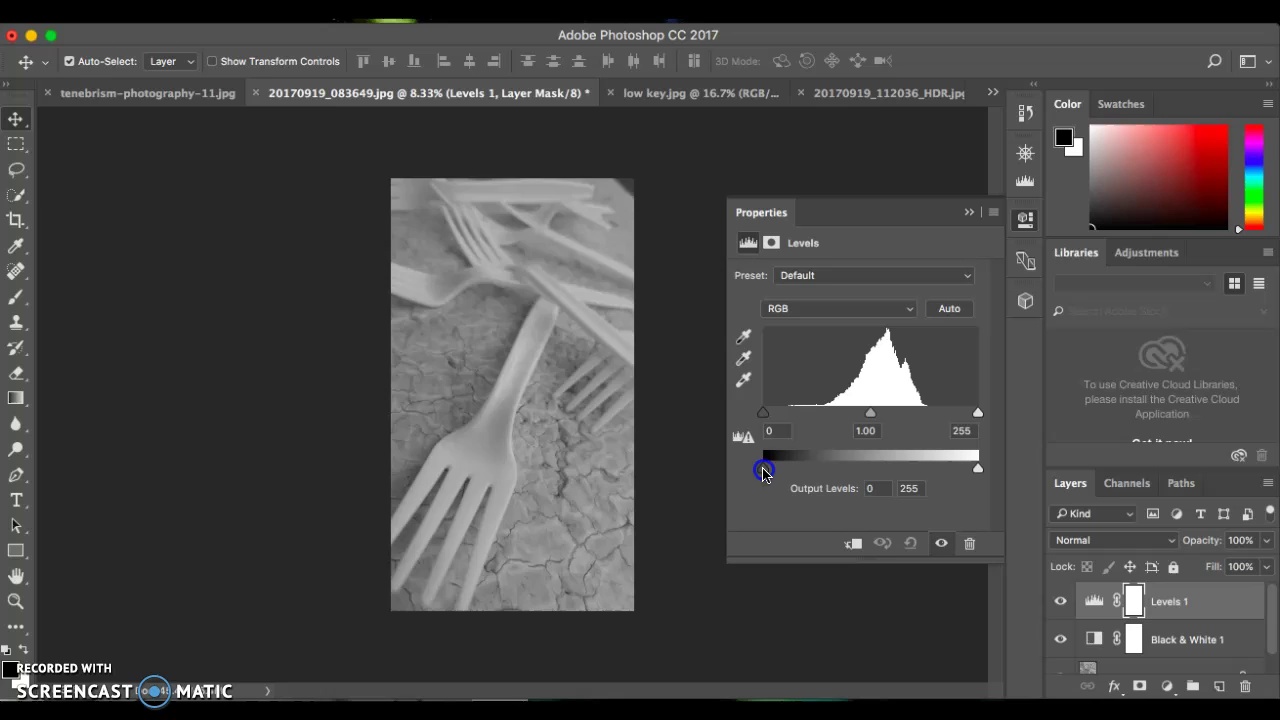
left_click_drag(763, 472, 807, 474)
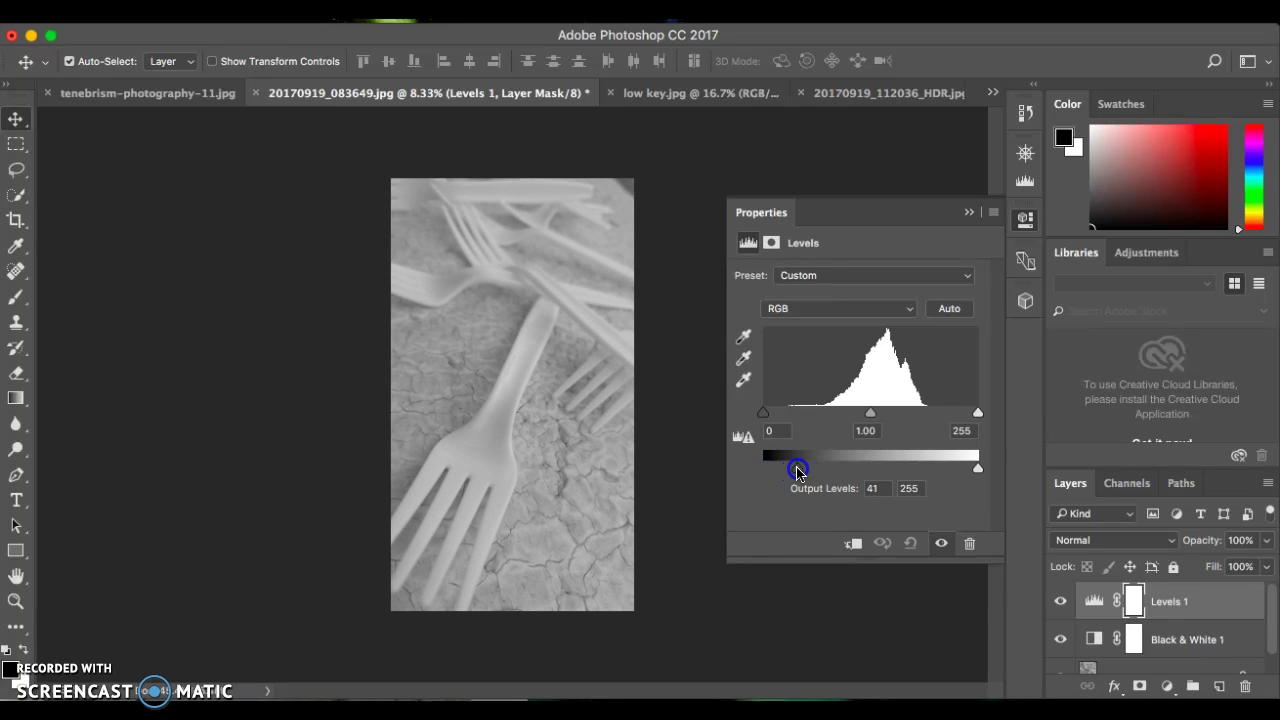
left_click(969, 212)
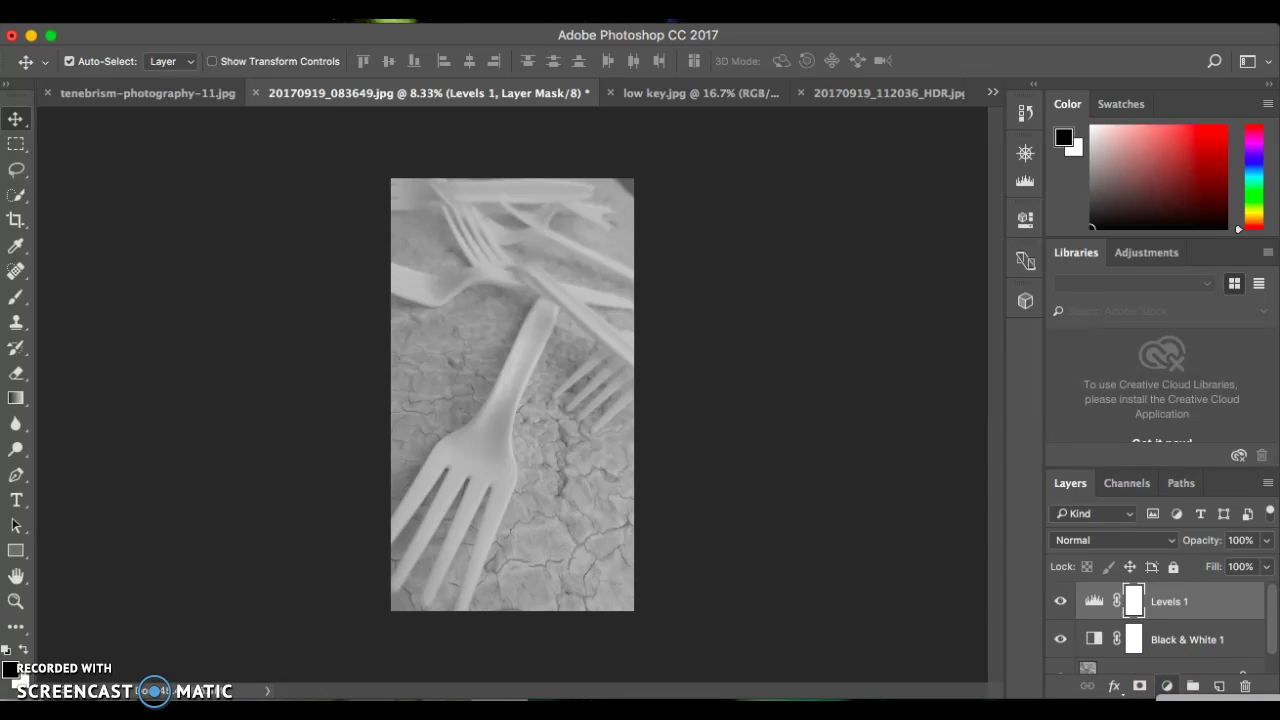
Add a Curves adjustment layer and bow its midtone point upward to brighten the forks.
left_click(1166, 686)
left_click(1023, 457)
left_click(905, 388)
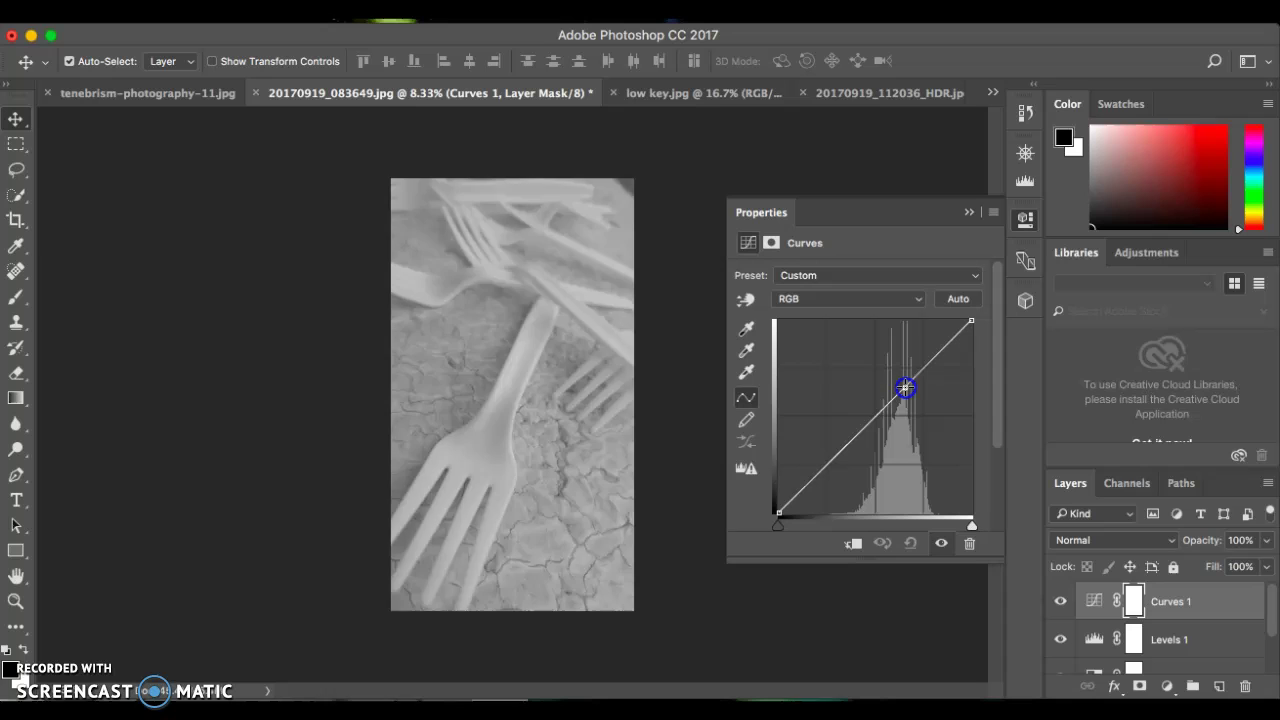
left_click_drag(905, 388, 892, 379)
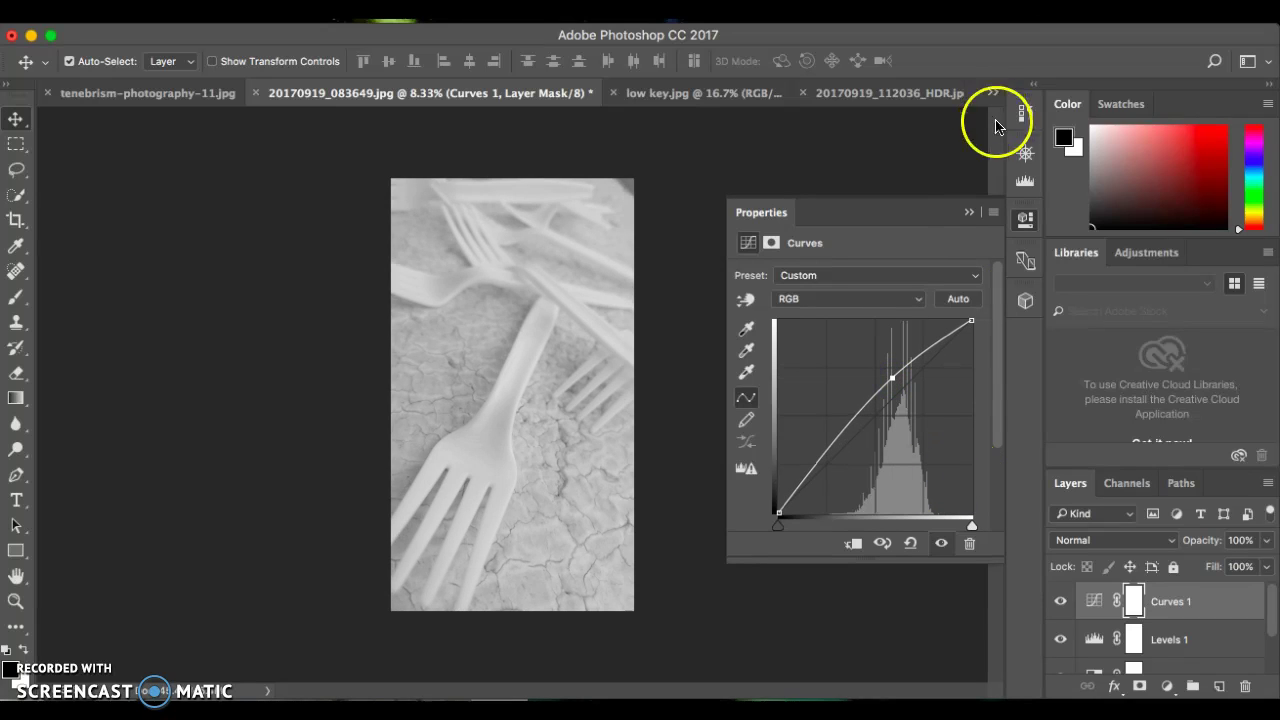
left_click(969, 212)
Compare the histogram with Levels 1 and Curves 1 hidden, then show both again.
left_click(1025, 184)
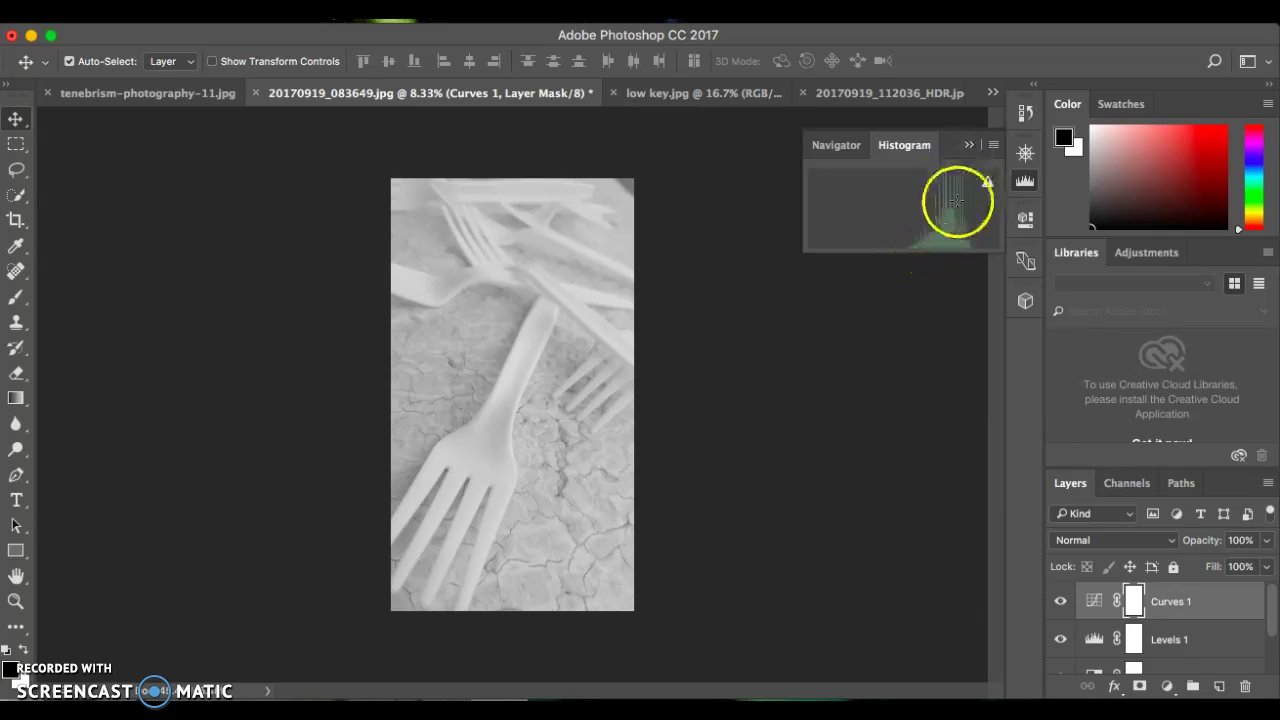
left_click(1062, 640)
left_click(1062, 601)
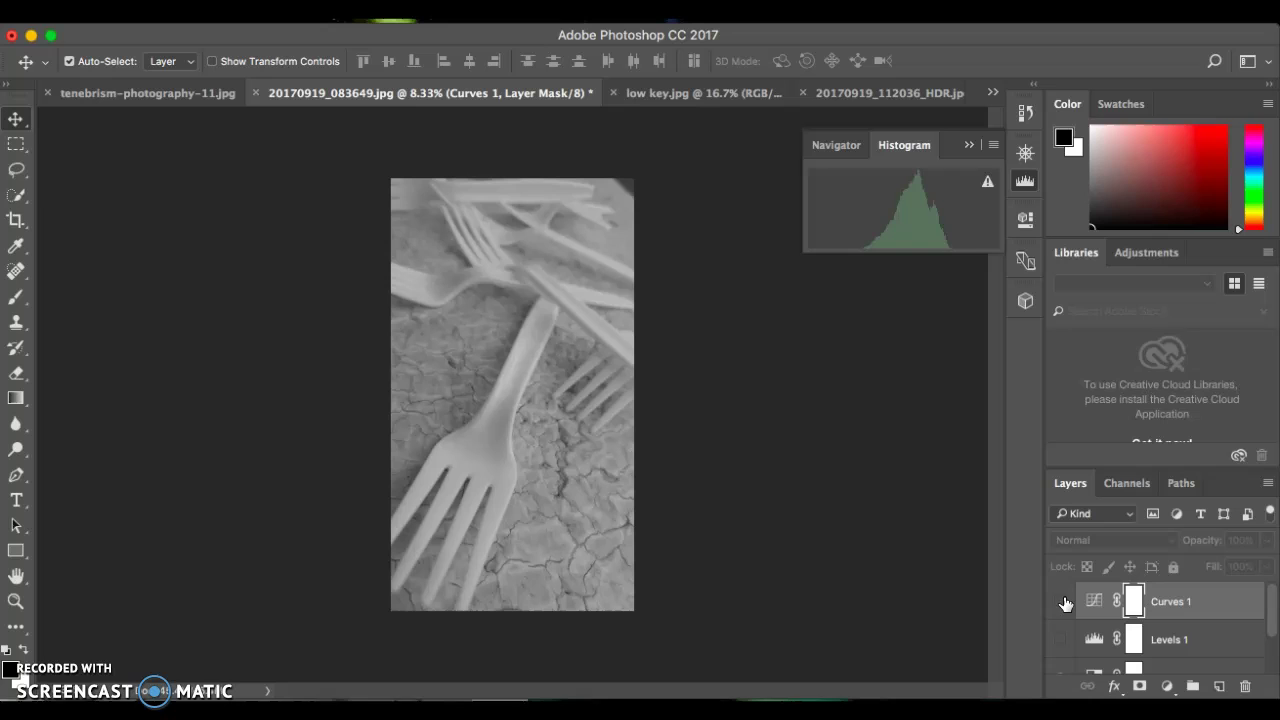
left_click(1060, 639)
left_click(1060, 601)
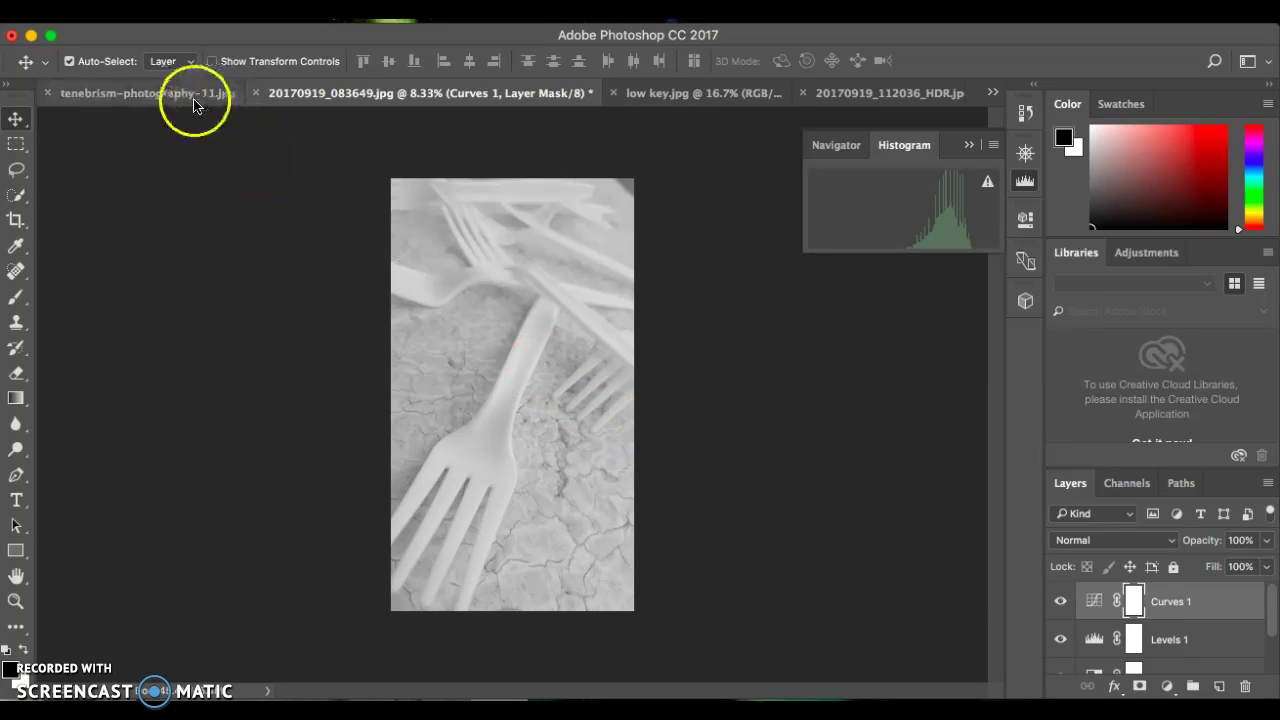
left_click(686, 100)
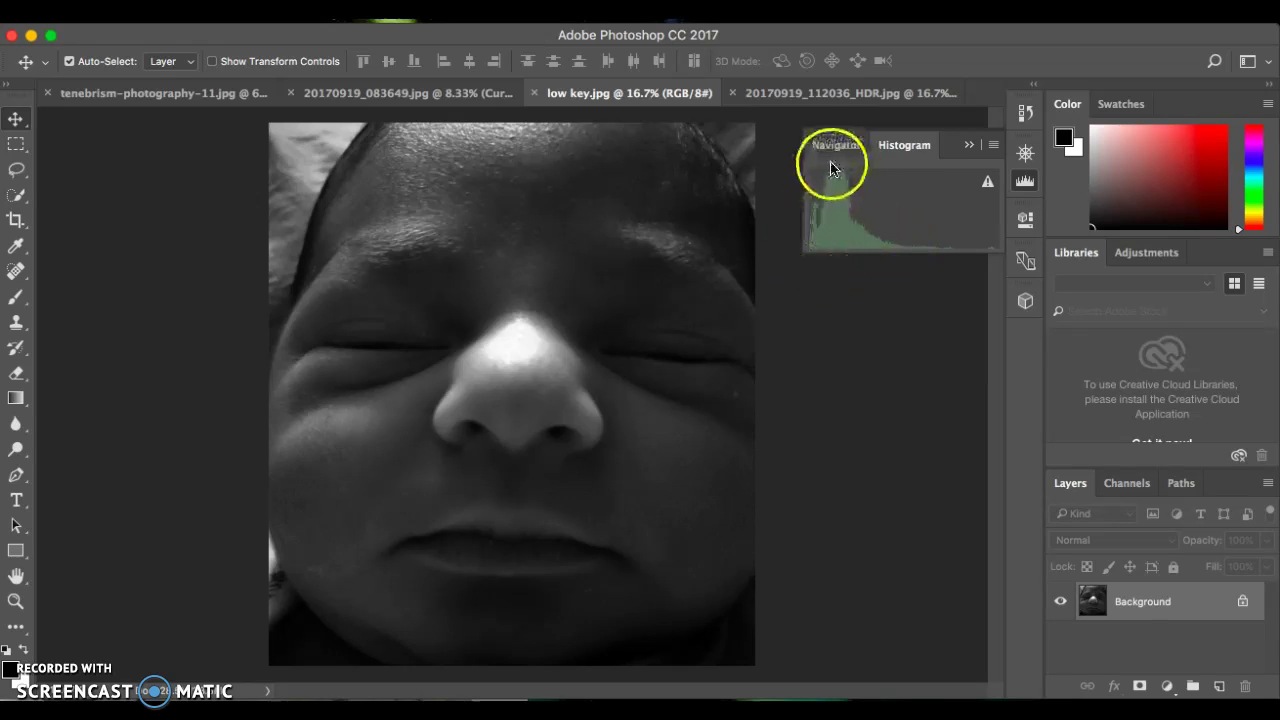
left_click(465, 95)
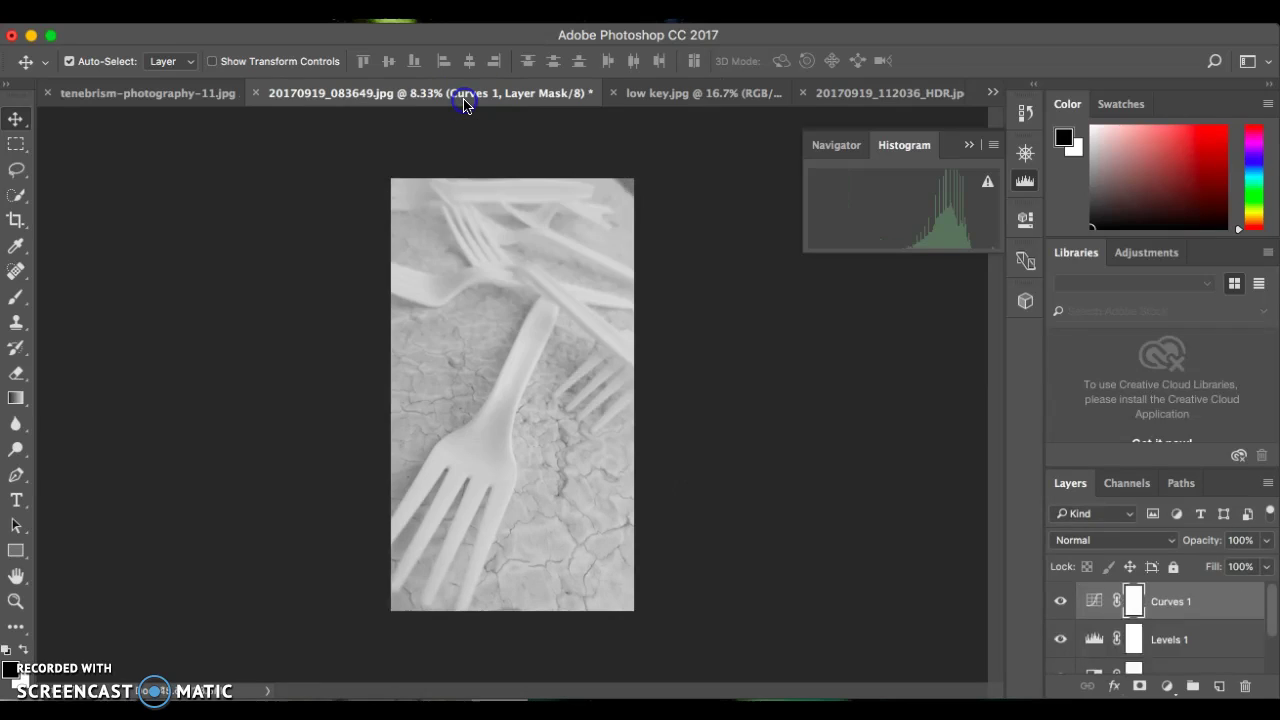
Switch to the tenebrism-photography-11.jpg stool photo to see its shadow-heavy histogram.
left_click(186, 94)
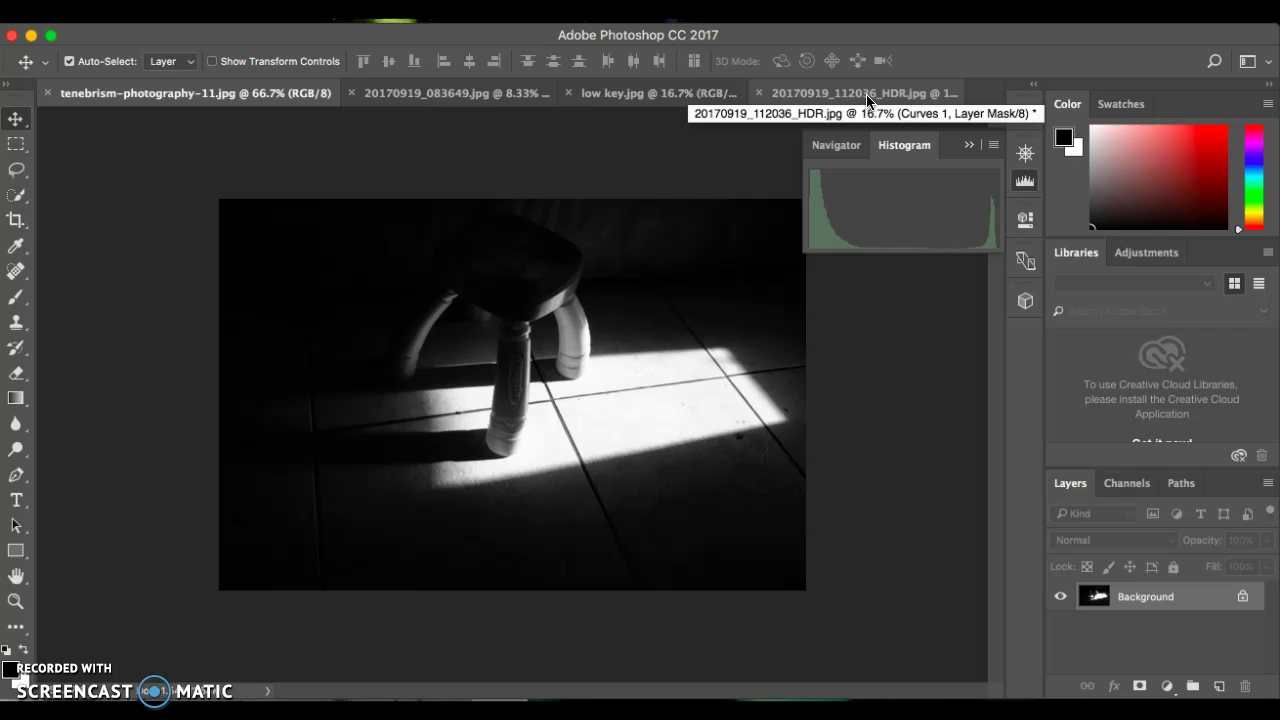
Switch to the 20170919_112036_HDR.jpg garlic photo to see its histogram.
left_click(571, 100)
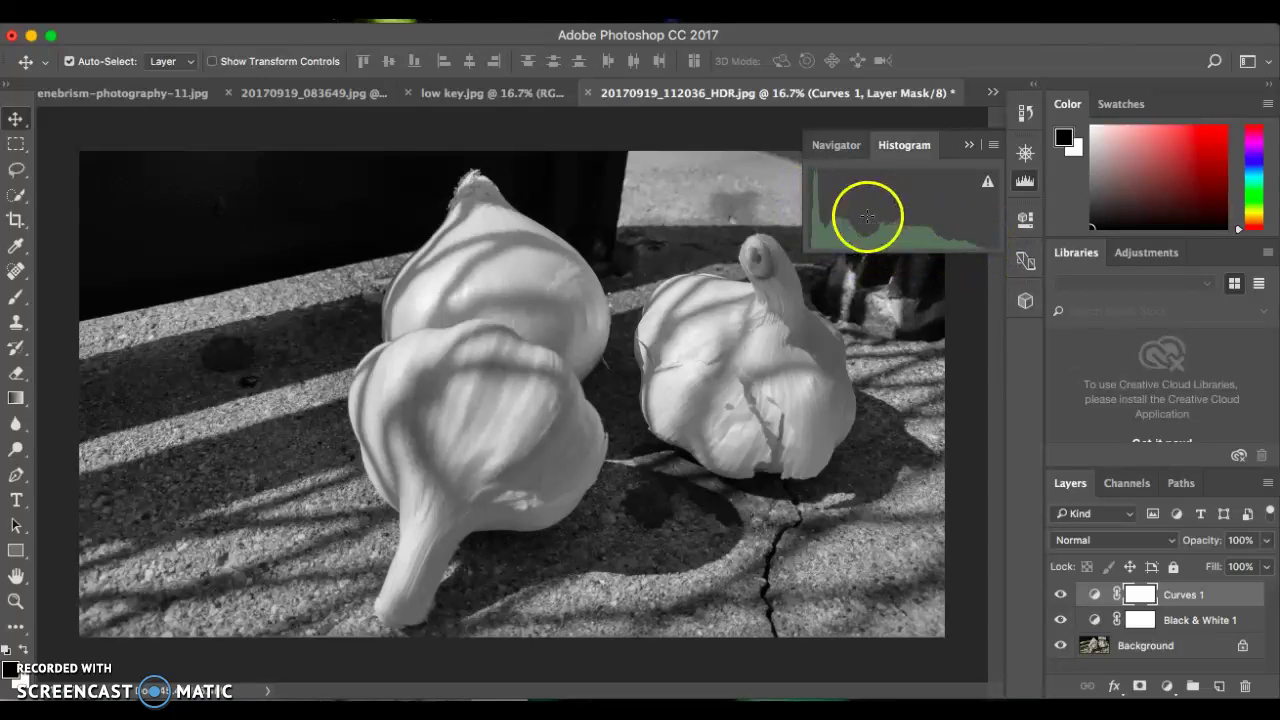
Lift the upper point of the garlic's Curves 1 adjustment to brighten highlights and check the histogram.
double_click(1094, 600)
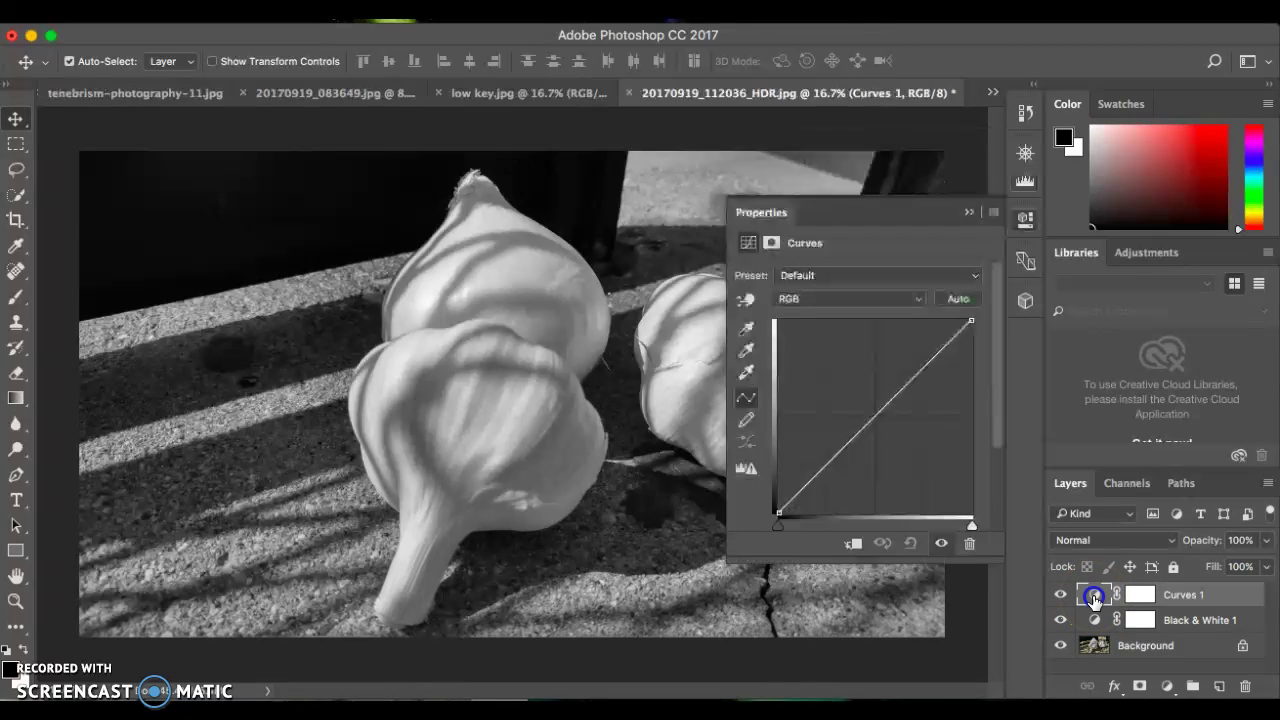
mouse_move(940, 355)
left_mouse_down()
mouse_move(935, 342)
mouse_move(951, 338)
left_mouse_up()
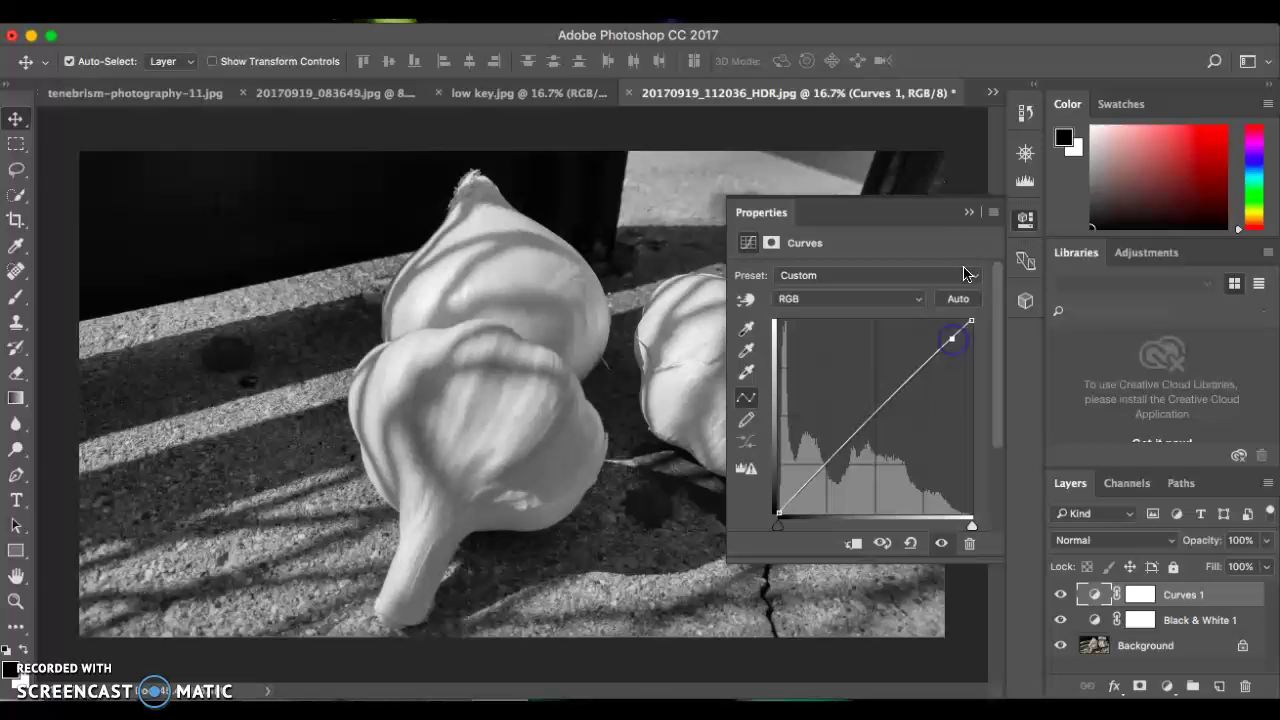
left_click(967, 216)
left_click(1024, 182)
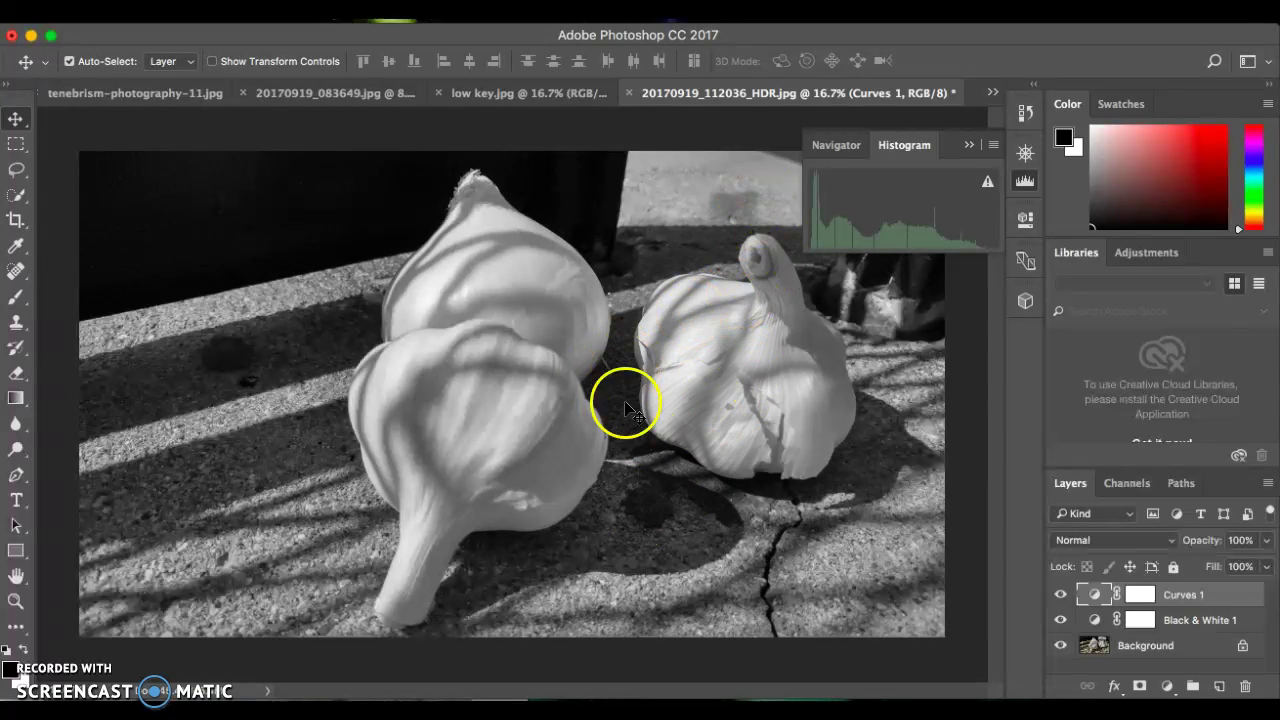
mouse_move(870, 294)
left_mouse_down()
mouse_move(923, 271)
mouse_move(932, 288)
left_mouse_up()
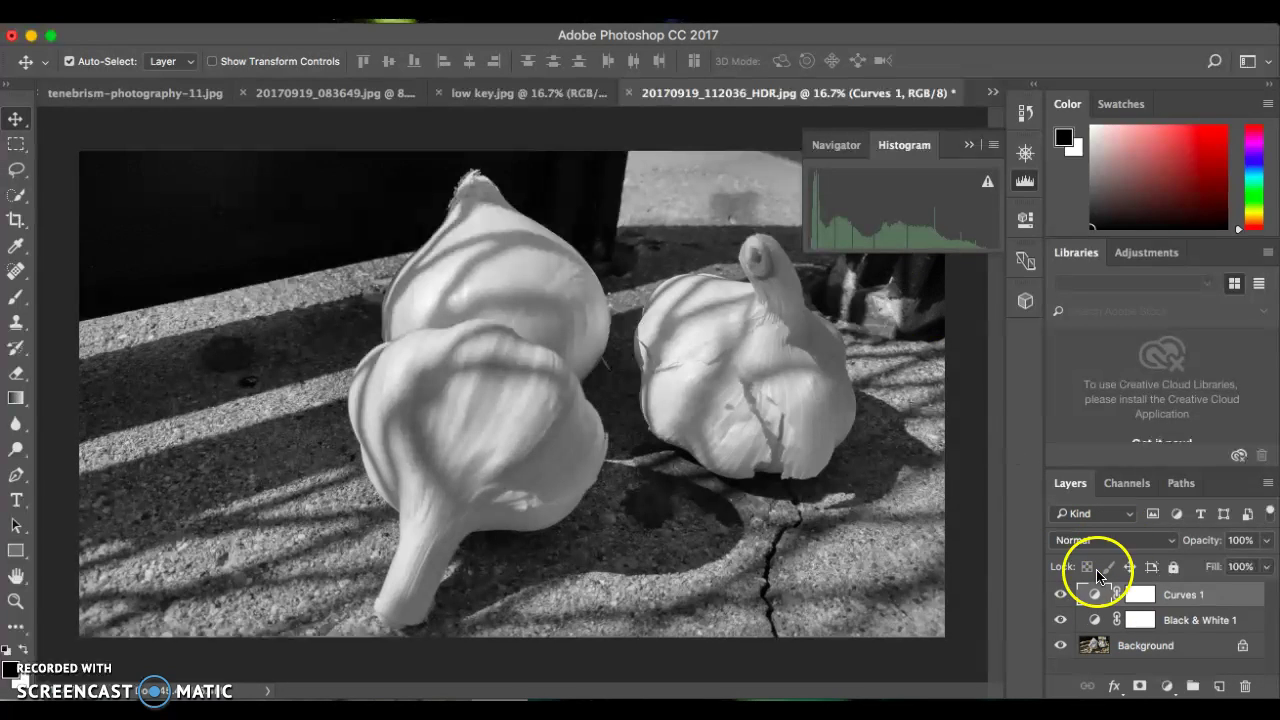
Revert to the New Curves Layer history state and view the garlic's histogram again.
left_click(969, 146)
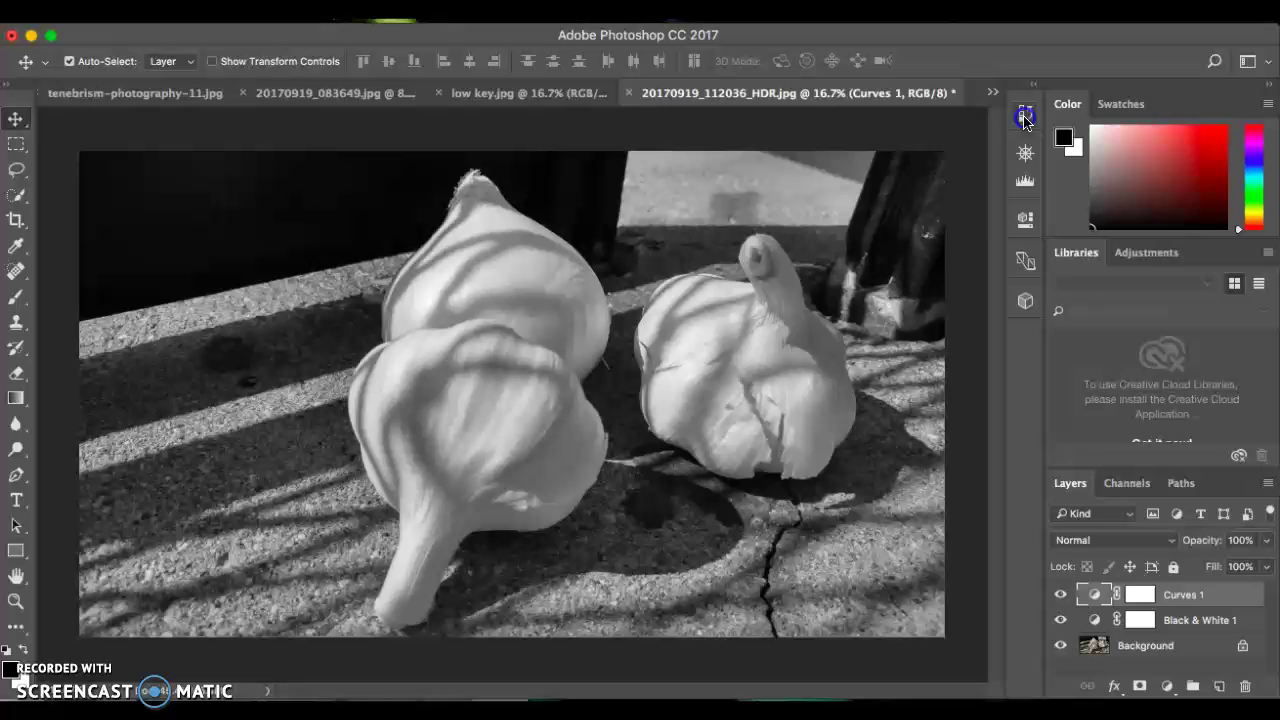
left_click(1025, 112)
left_click(943, 172)
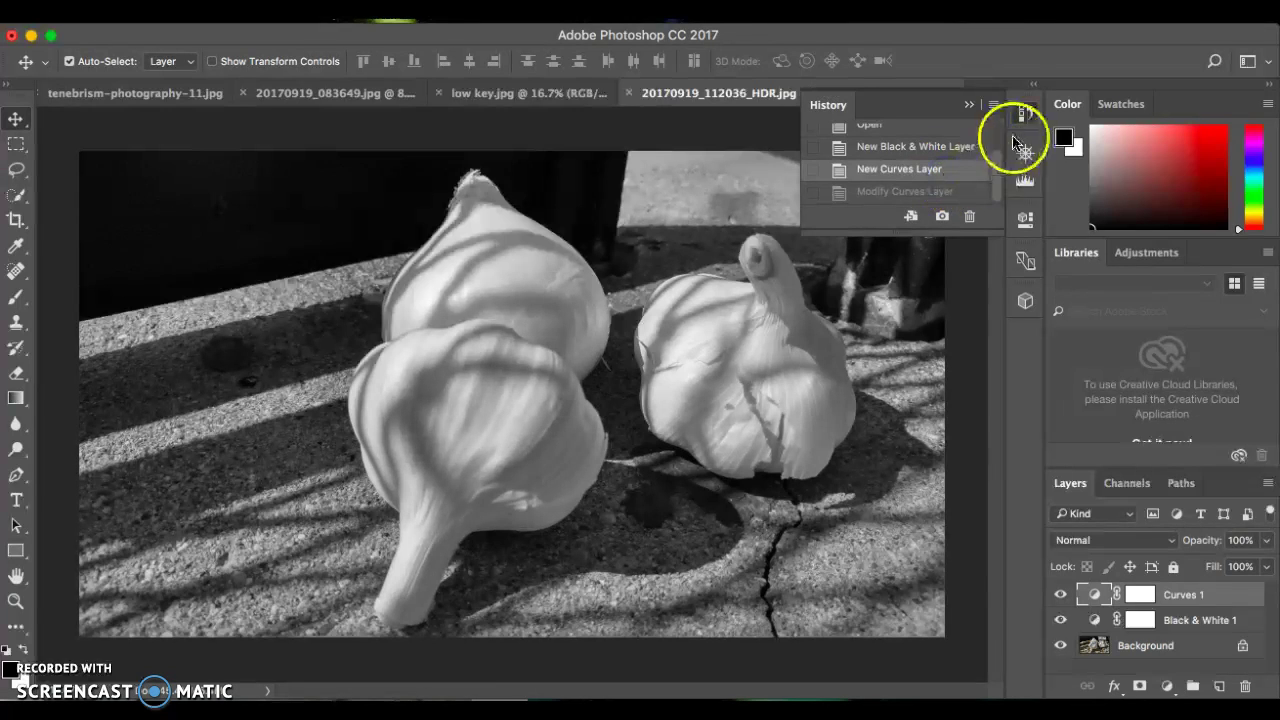
left_click(969, 105)
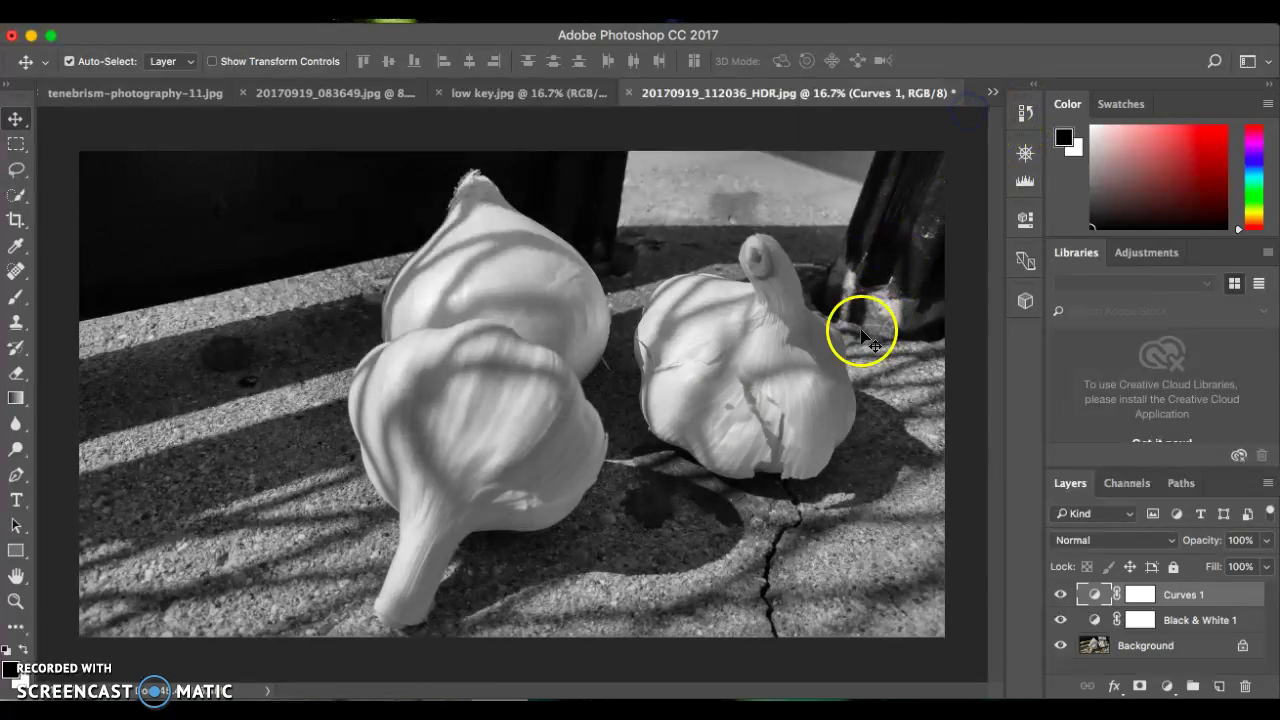
left_click(1025, 181)
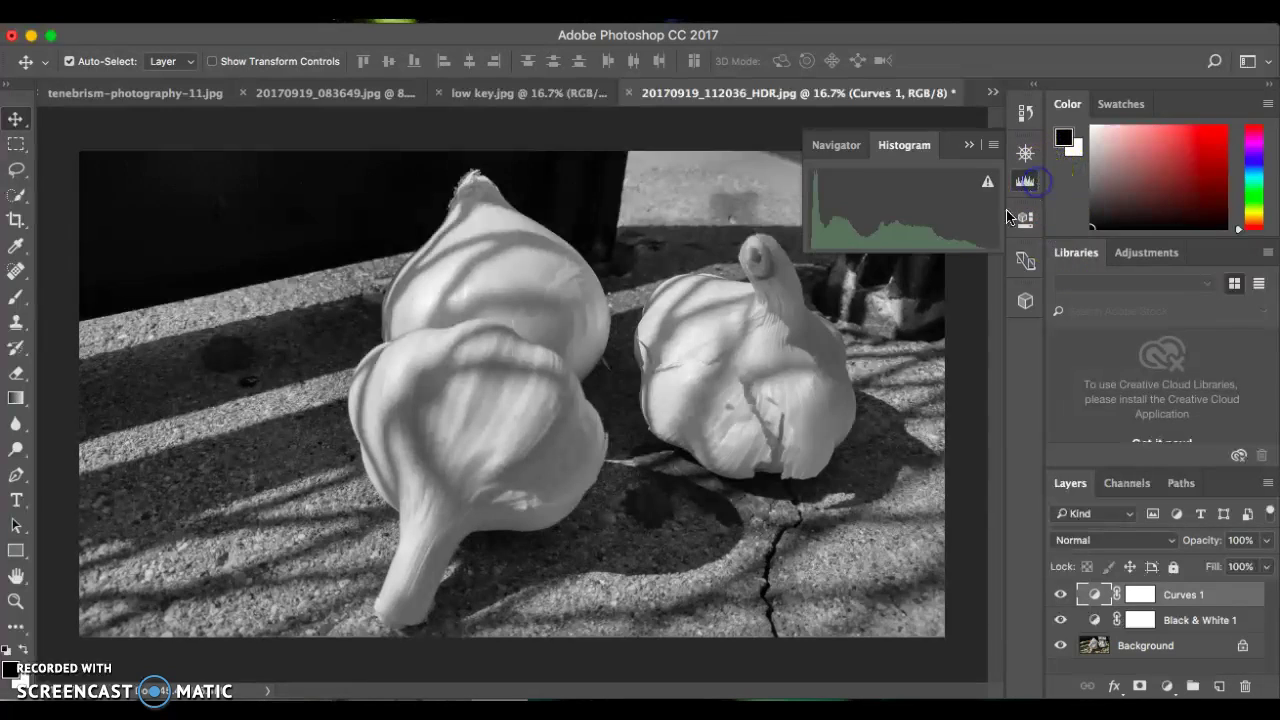